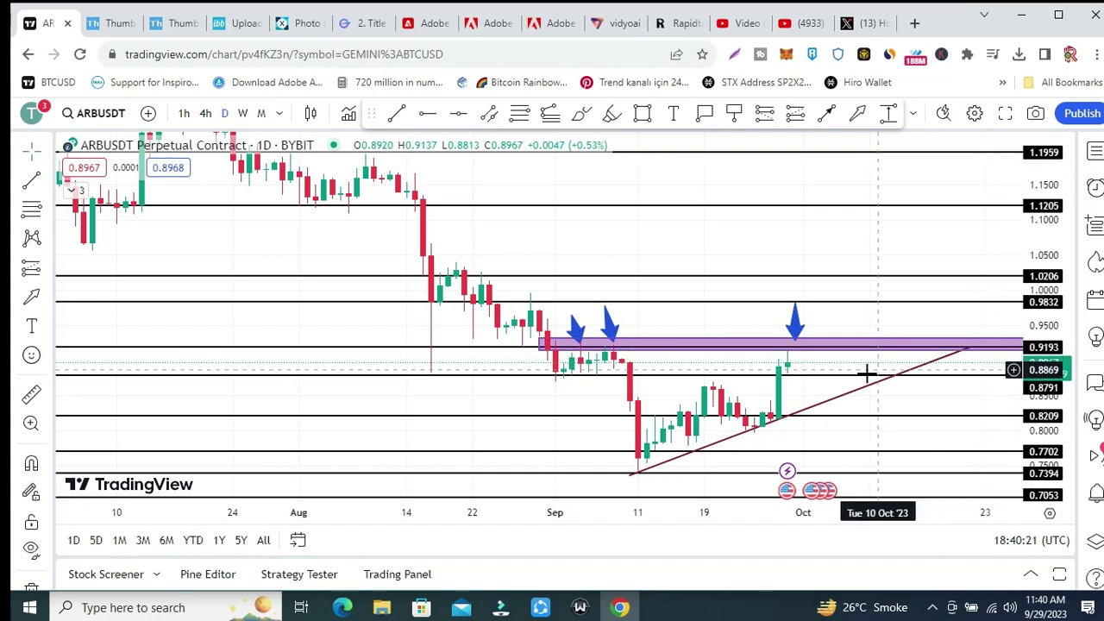
Step: Select the purple resistance zone and the rising trendline to check their positions
left_click(879, 436)
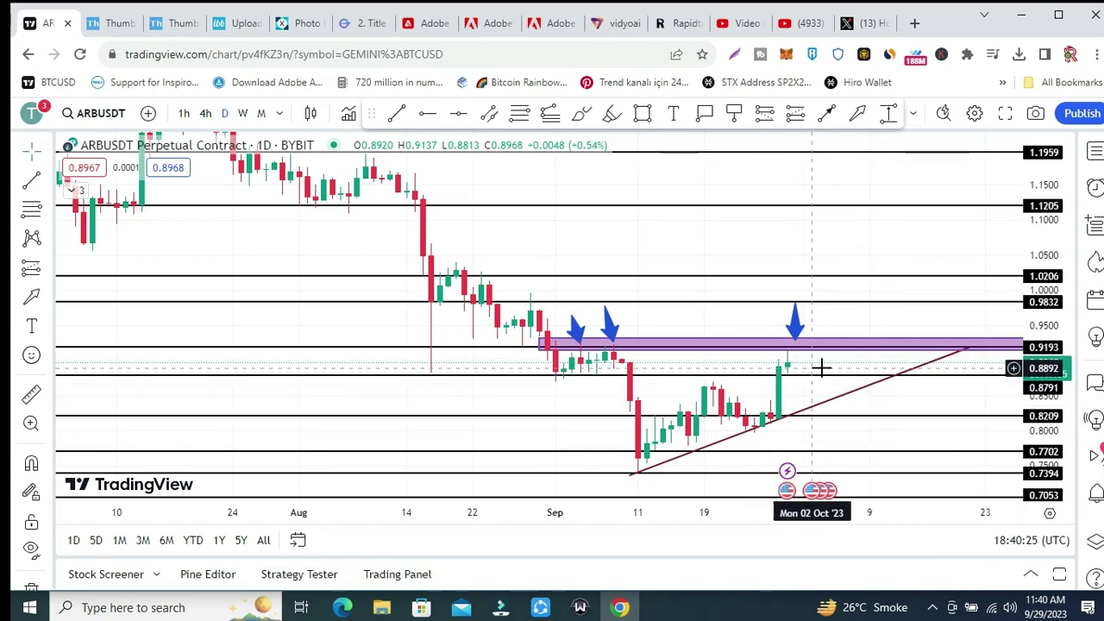
left_click(853, 355)
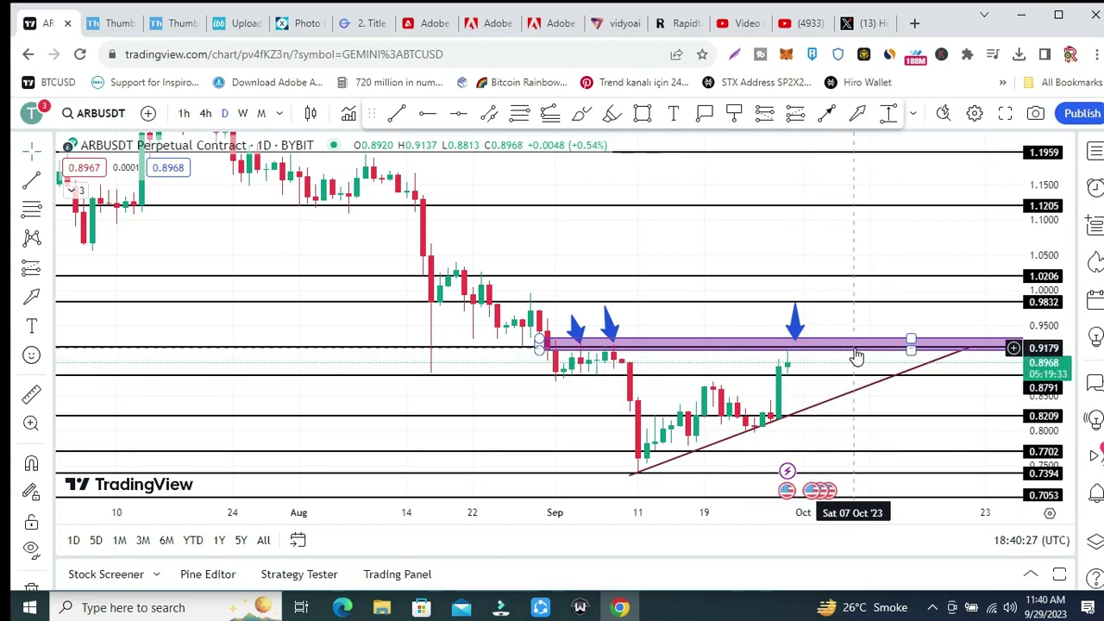
left_click(921, 368)
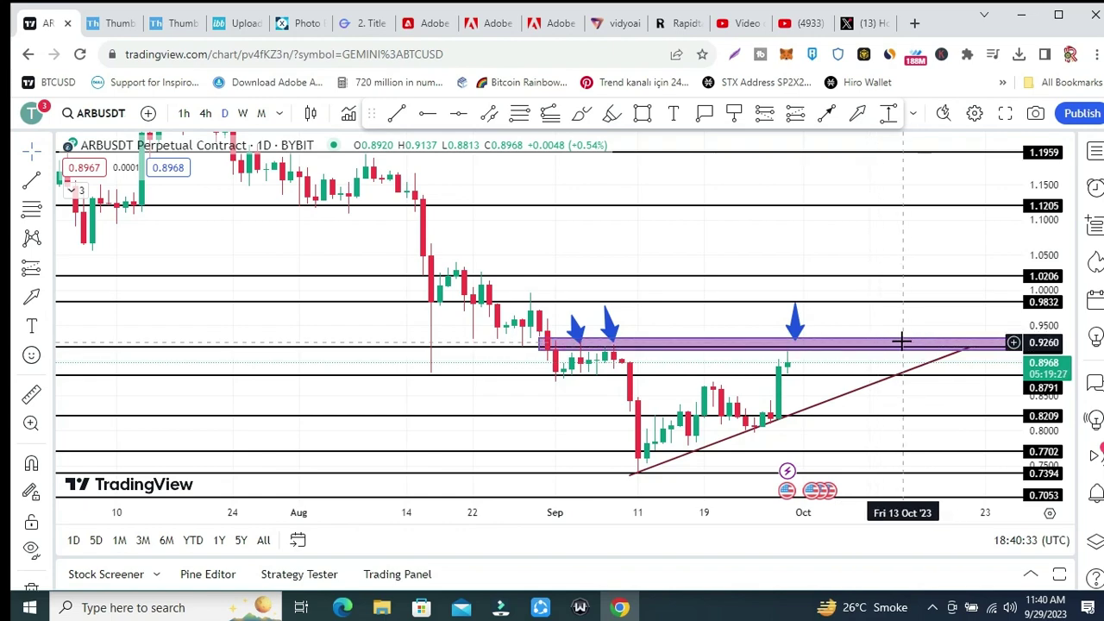
left_click(884, 347)
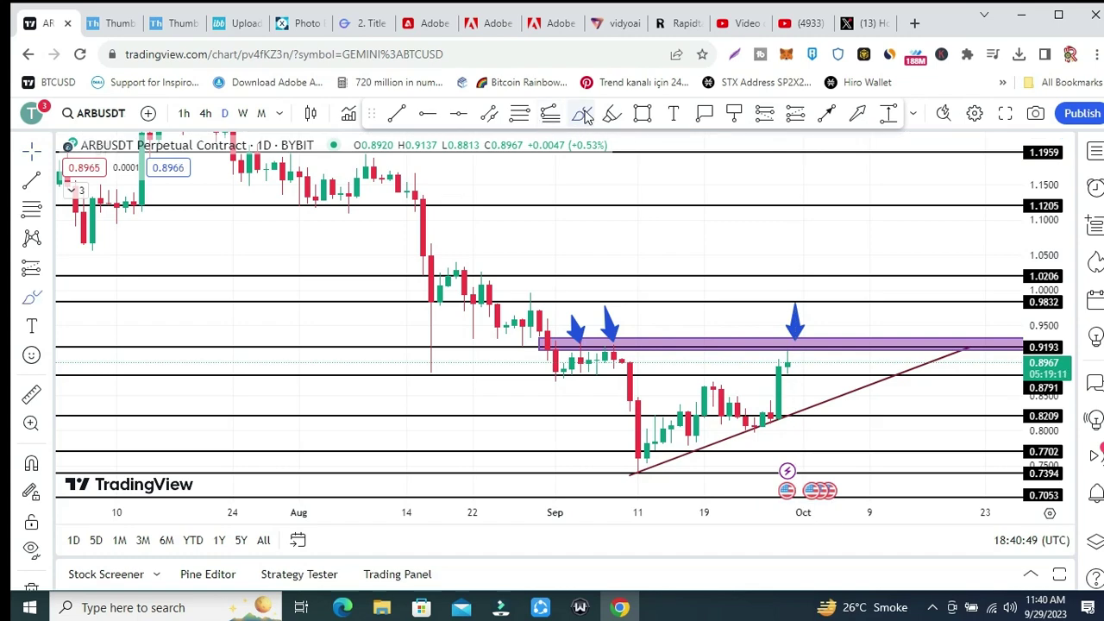
Step: Draw a green arrow from the latest candle's top down to the trendline, then one back up into the purple zone
left_click(827, 113)
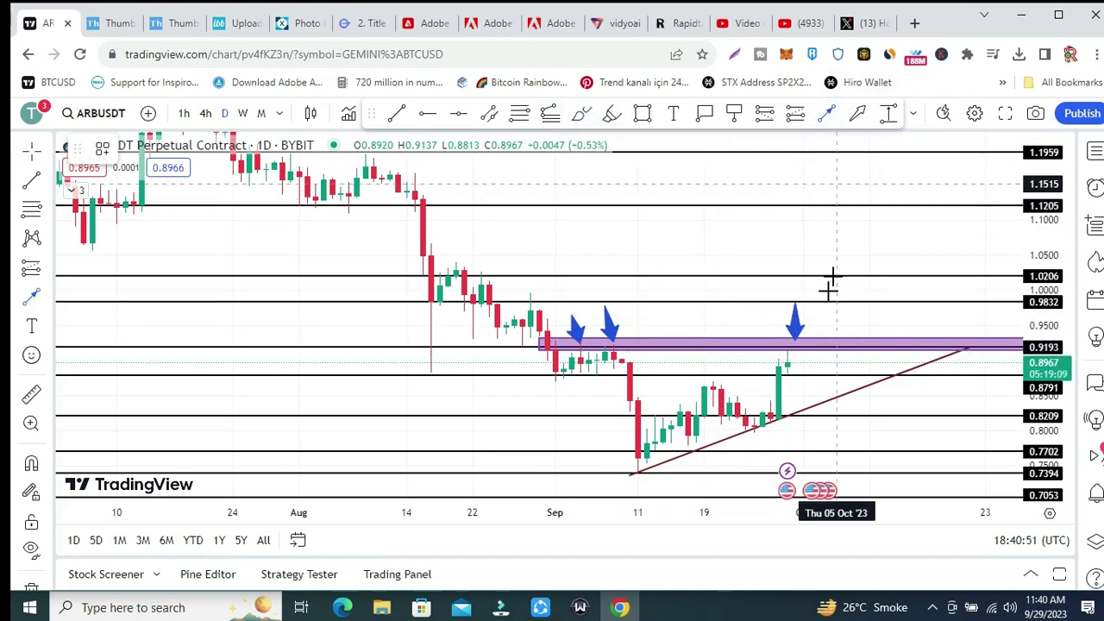
left_click(794, 346)
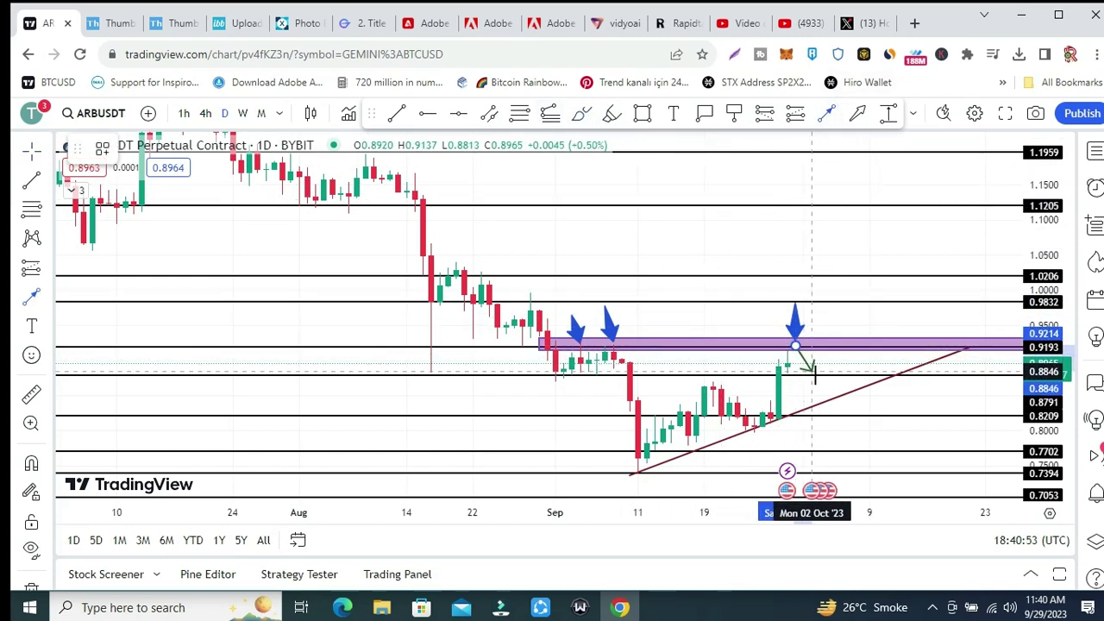
left_click(836, 398)
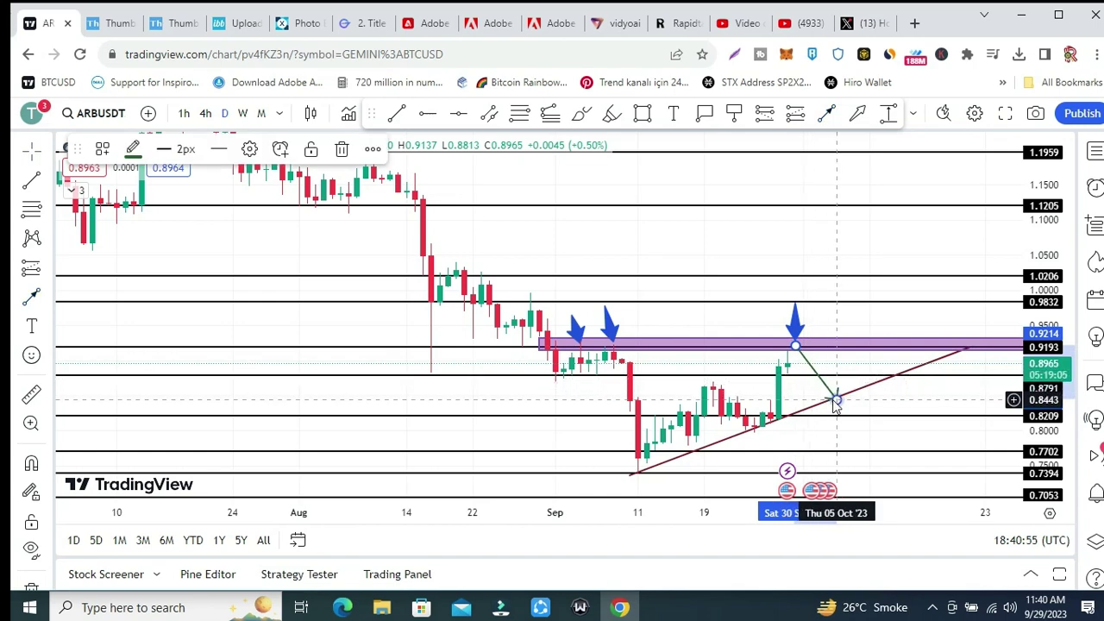
left_click(826, 118)
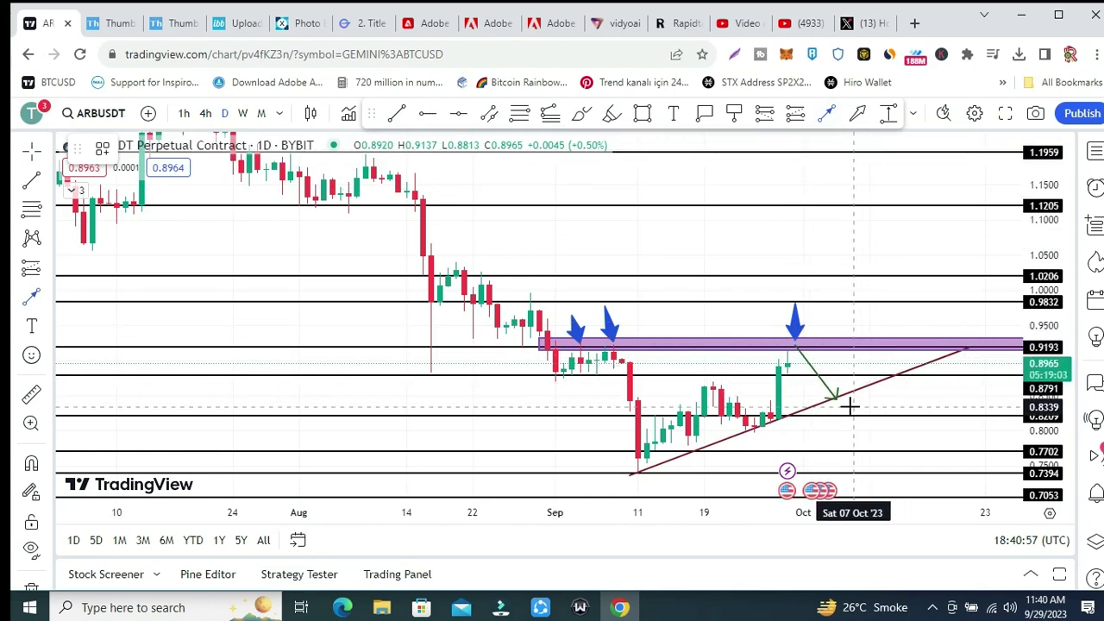
left_click(857, 345)
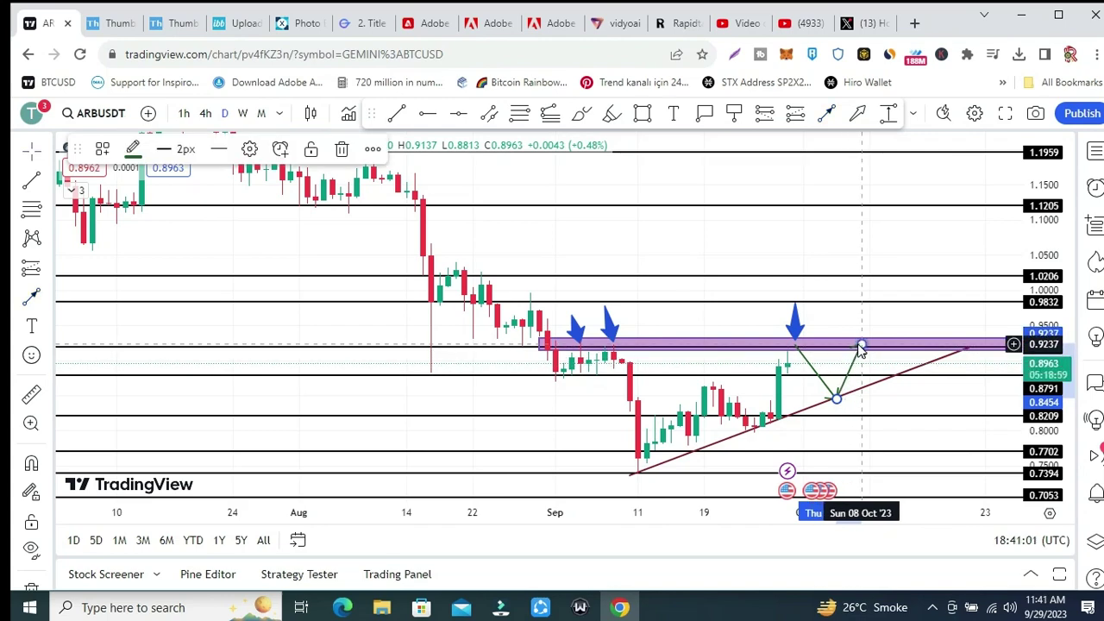
left_click(846, 298)
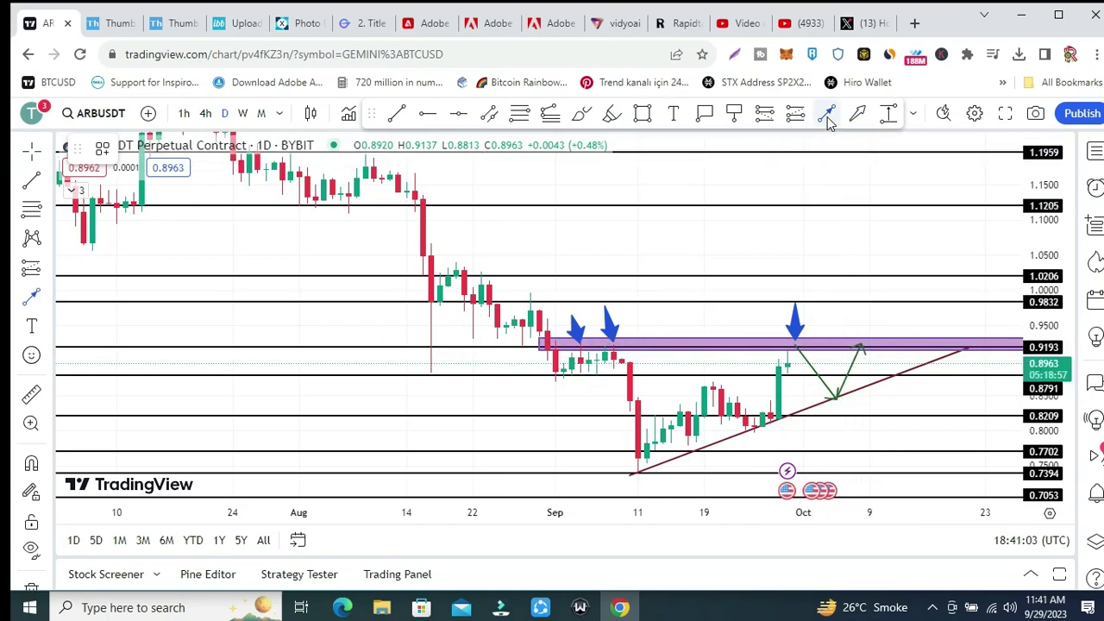
Step: Draw a downward arrow from the upward arrow's tip, stretched down toward the 0.7702 level
left_click(862, 345)
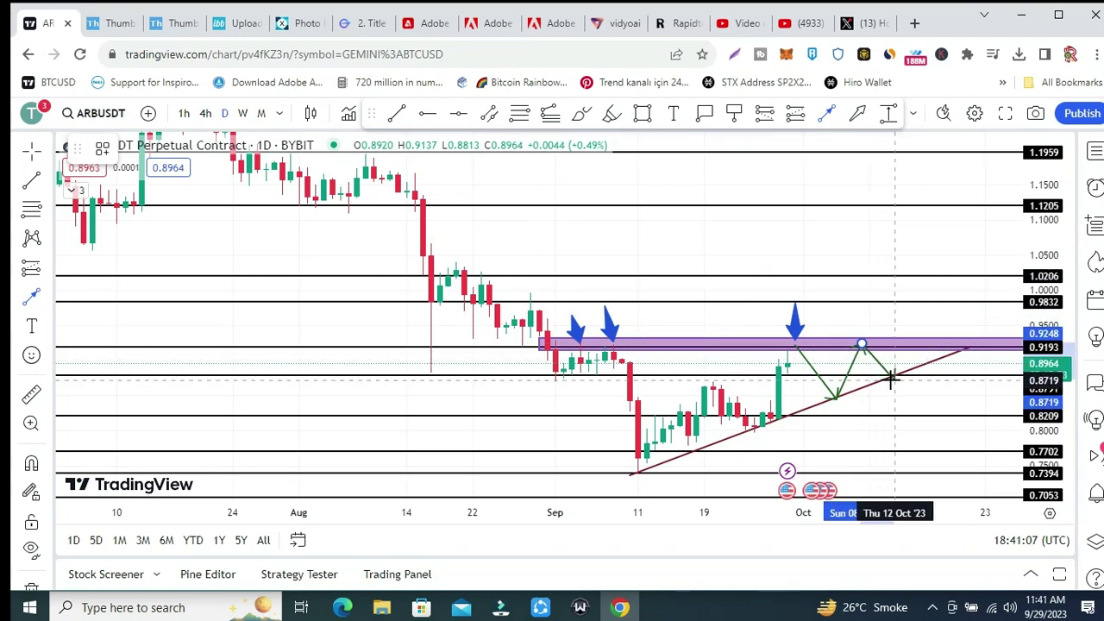
left_click(894, 380)
left_click_drag(896, 381, 910, 421)
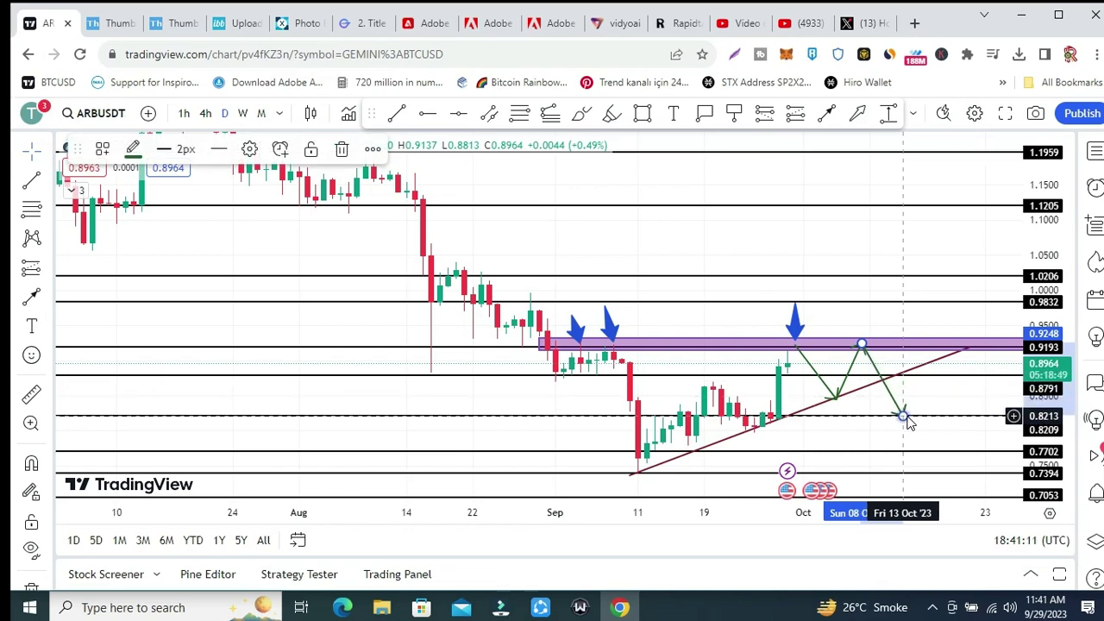
left_click_drag(906, 421, 920, 442)
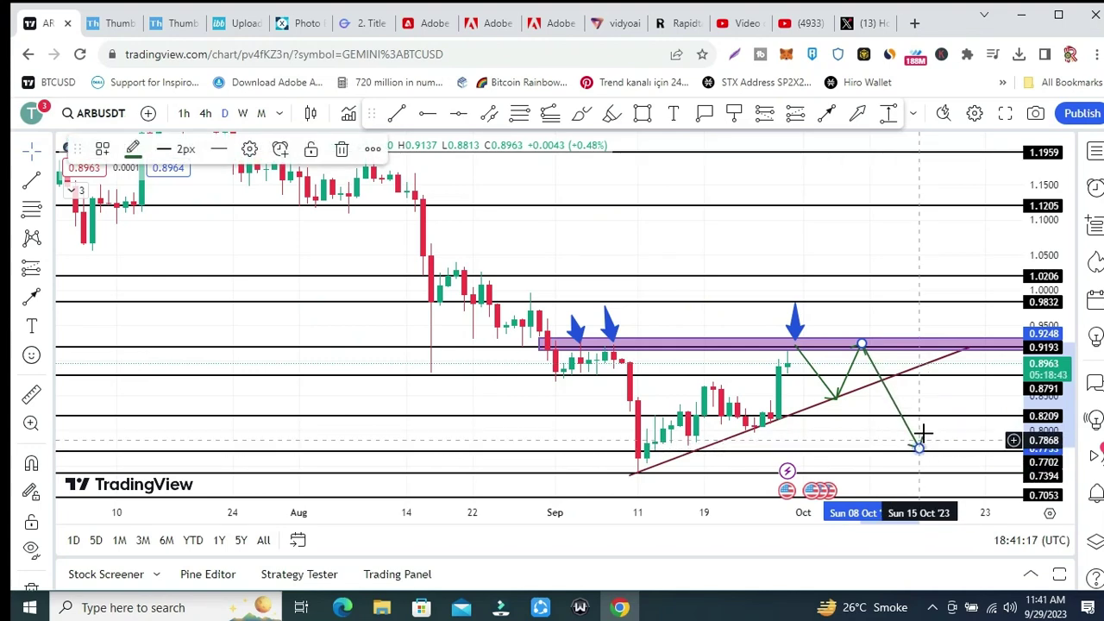
left_click(932, 427)
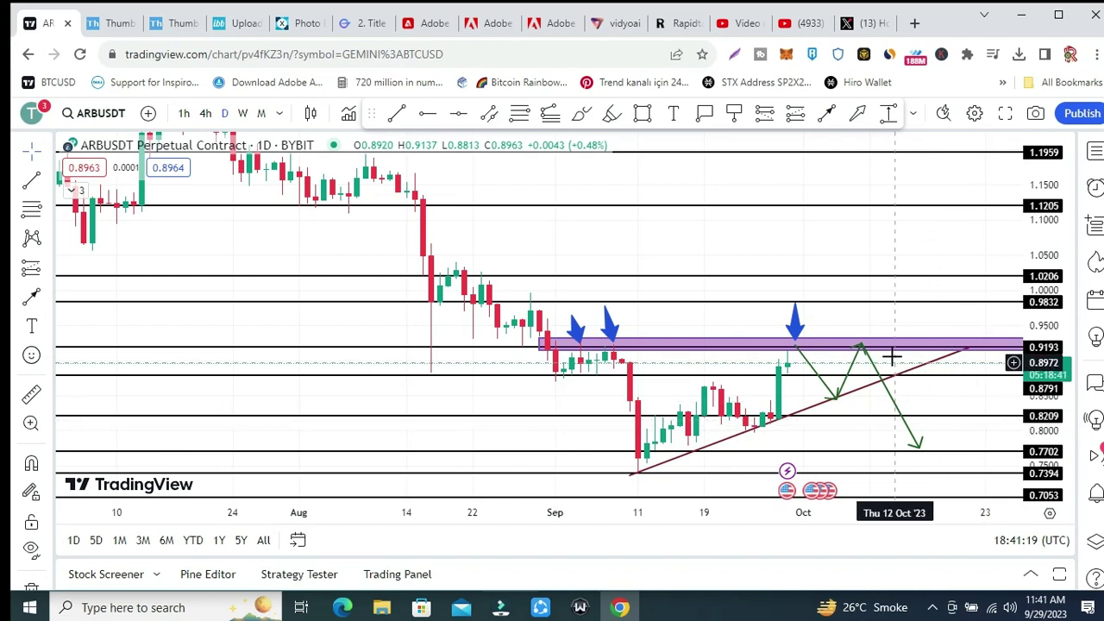
left_click(772, 345)
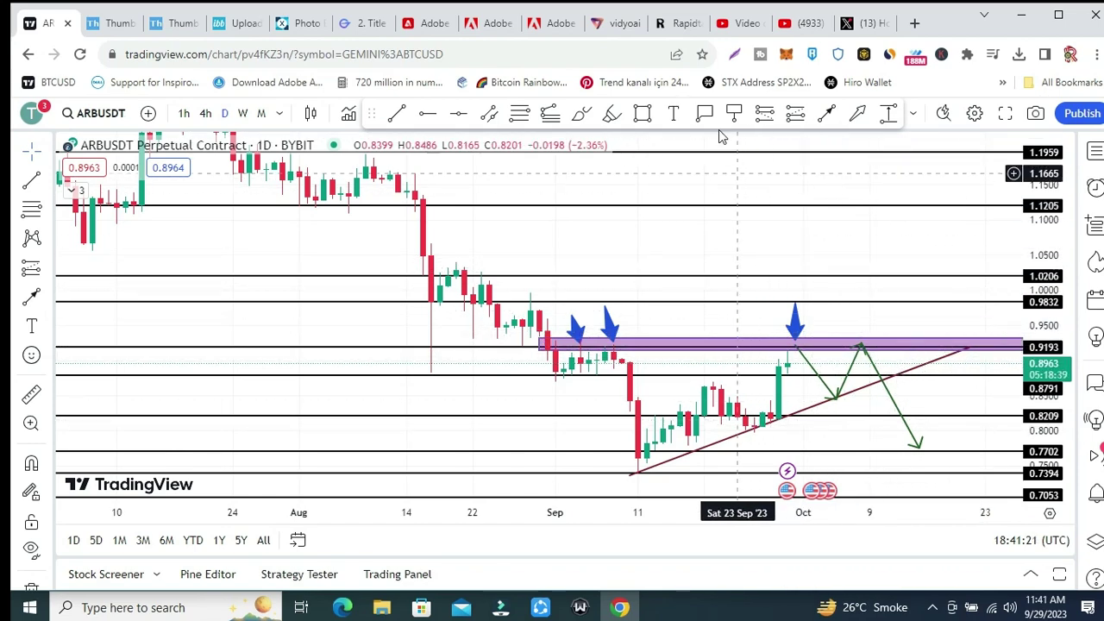
left_click(581, 114)
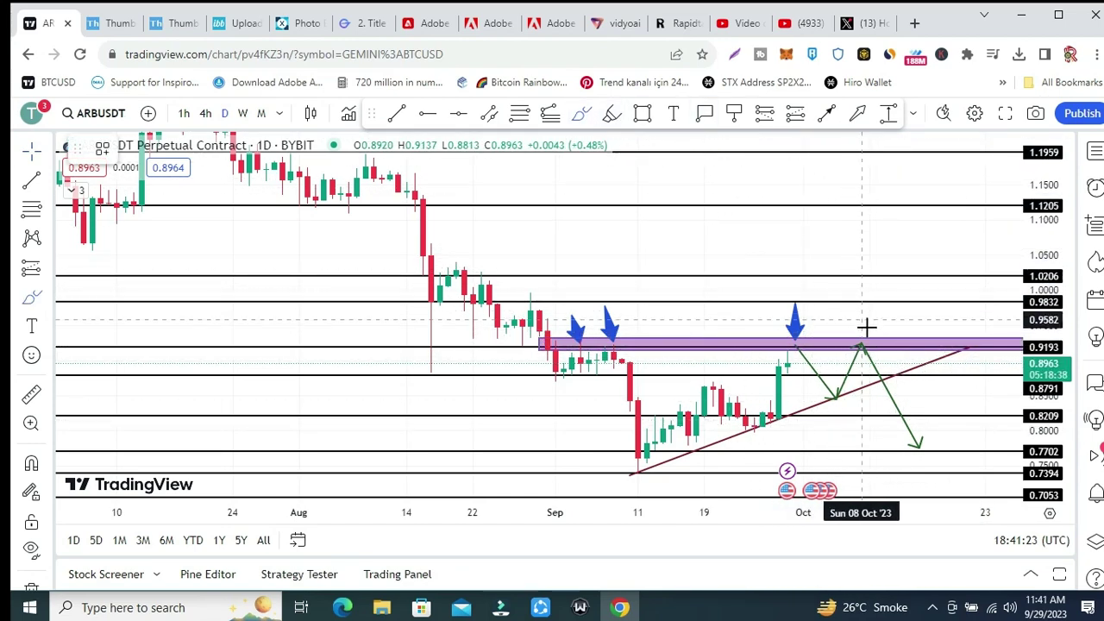
mouse_move(862, 333)
left_mouse_down()
mouse_move(868, 324)
mouse_move(885, 343)
mouse_move(899, 320)
mouse_move(912, 344)
mouse_move(956, 276)
mouse_move(902, 275)
left_mouse_up()
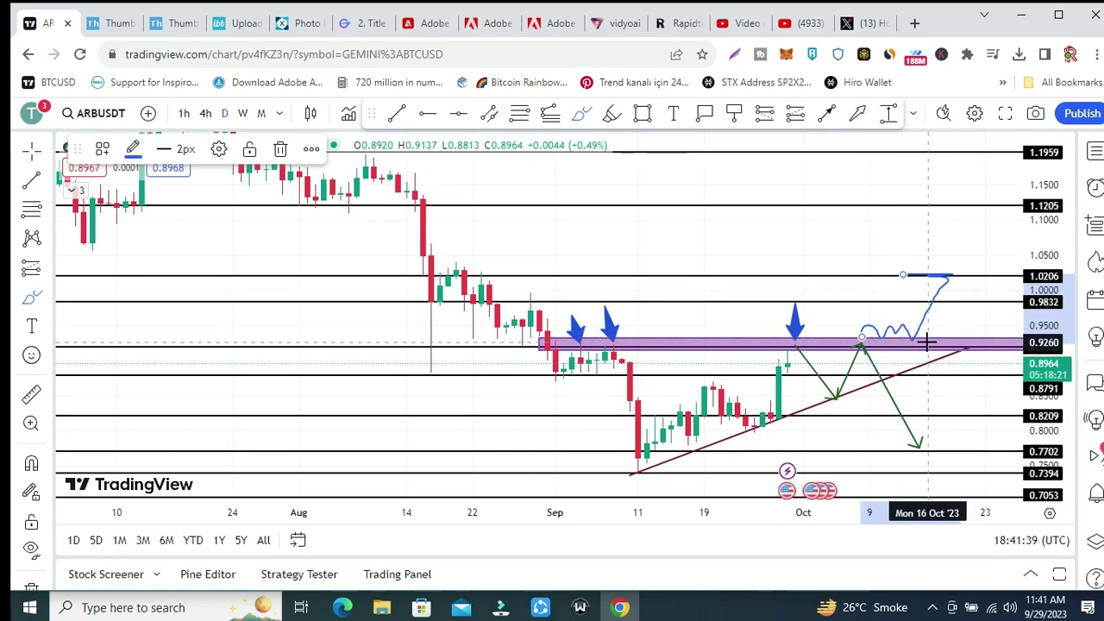
left_click(279, 150)
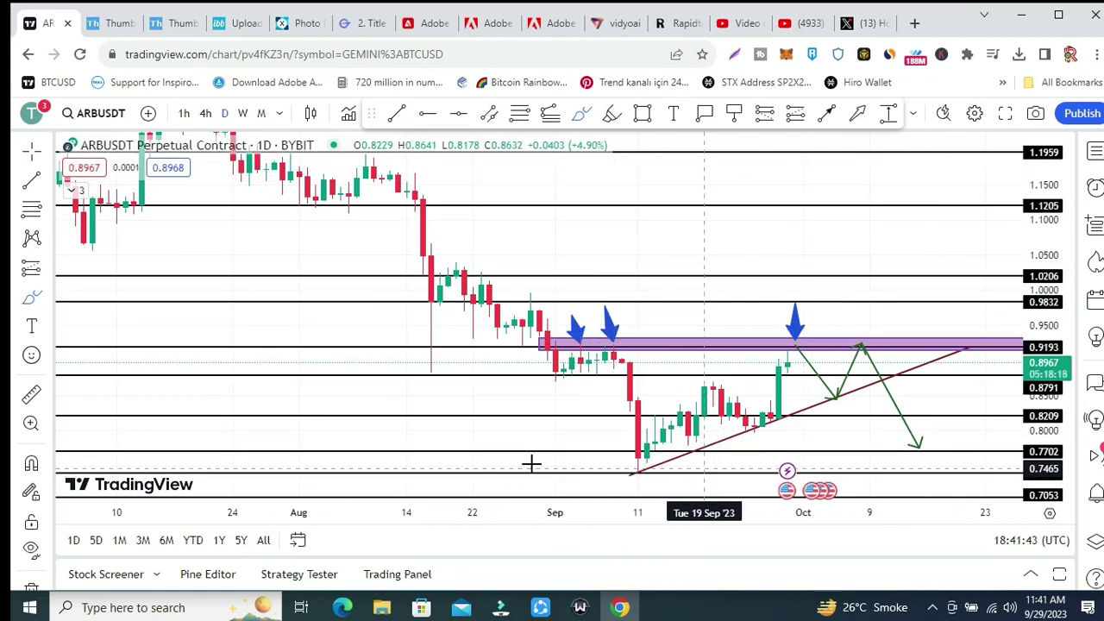
Step: Mark the September lows with curved strokes and draw a vertical target line rising above the purple zone
left_click_drag(634, 464, 637, 462)
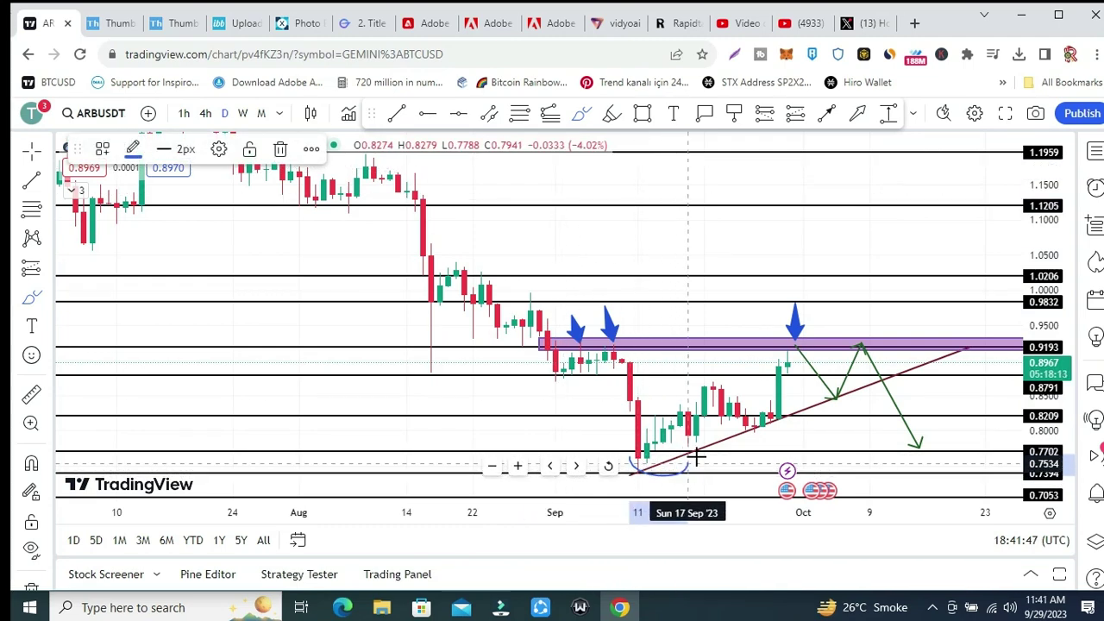
mouse_move(731, 433)
left_mouse_down()
mouse_move(790, 437)
mouse_move(795, 420)
left_mouse_up()
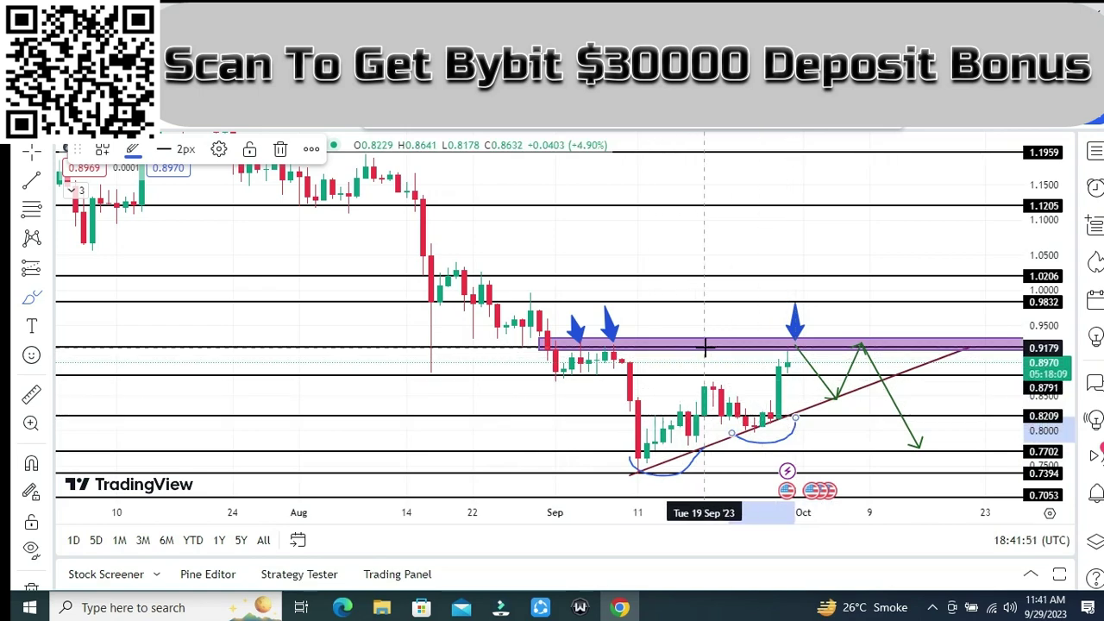
key("alt+t")
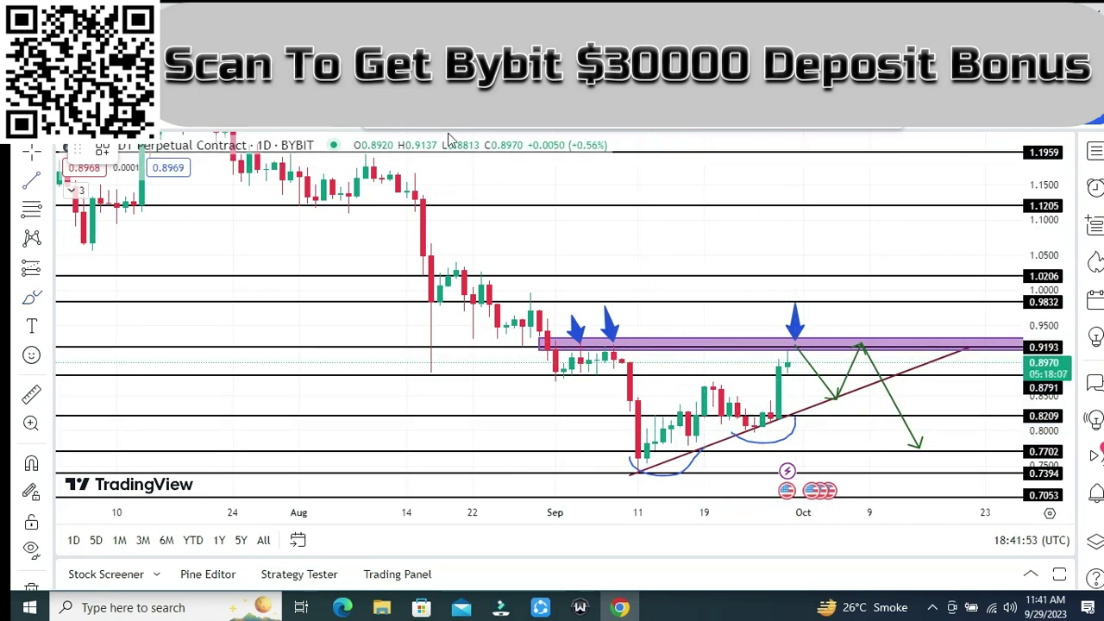
left_click(713, 445)
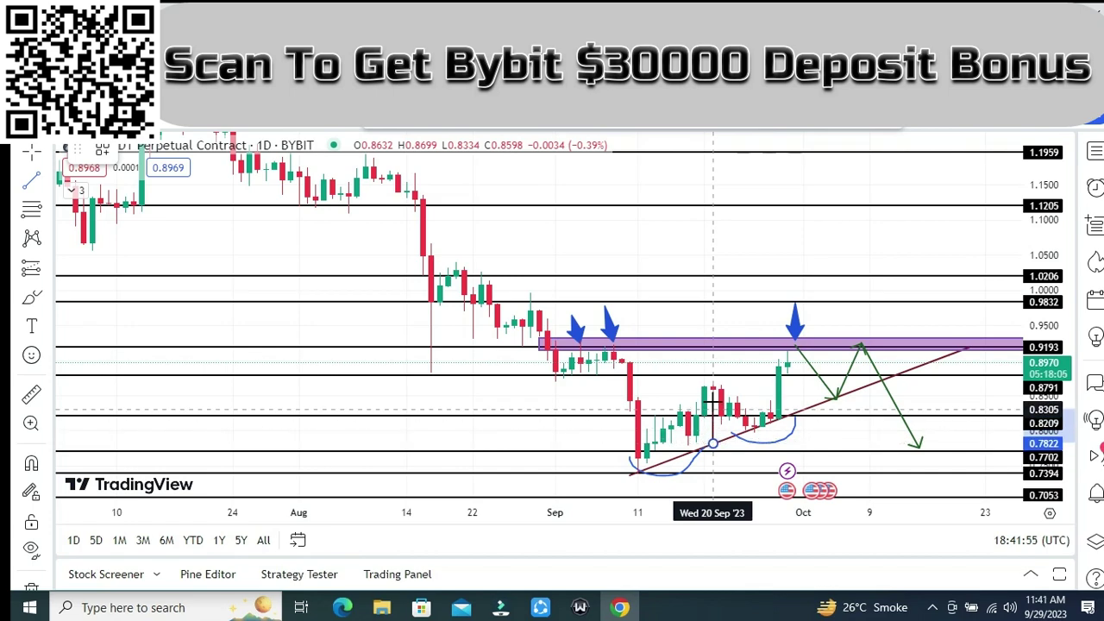
left_click(713, 346)
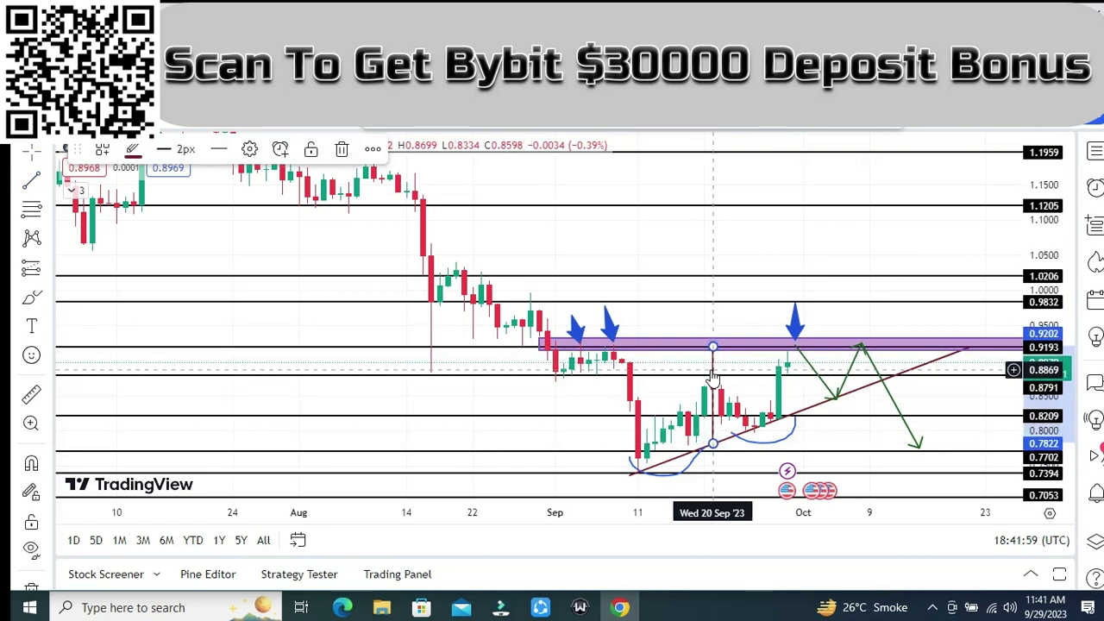
left_click_drag(714, 378, 713, 274)
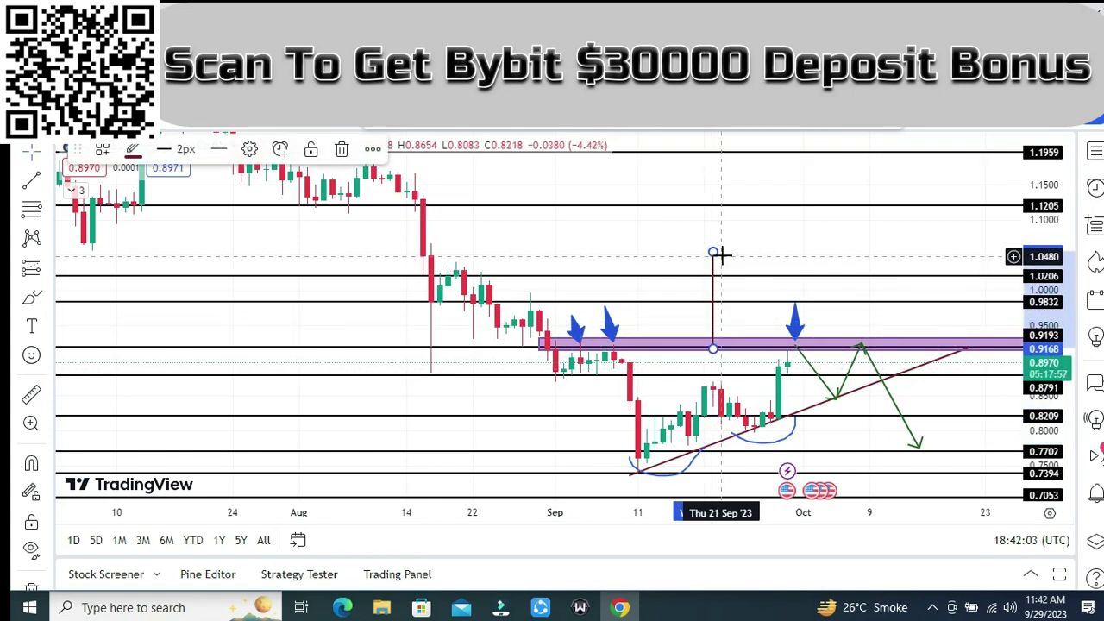
left_click(720, 252)
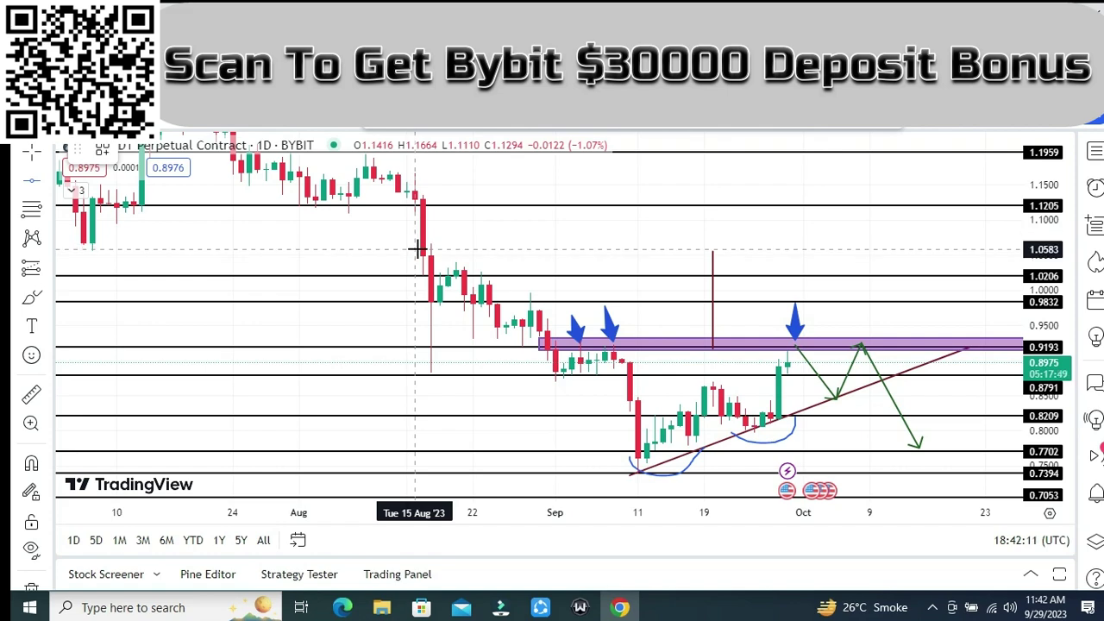
Step: Add a horizontal resistance level near 1.0560 and compress the price scale slightly
left_click(540, 250)
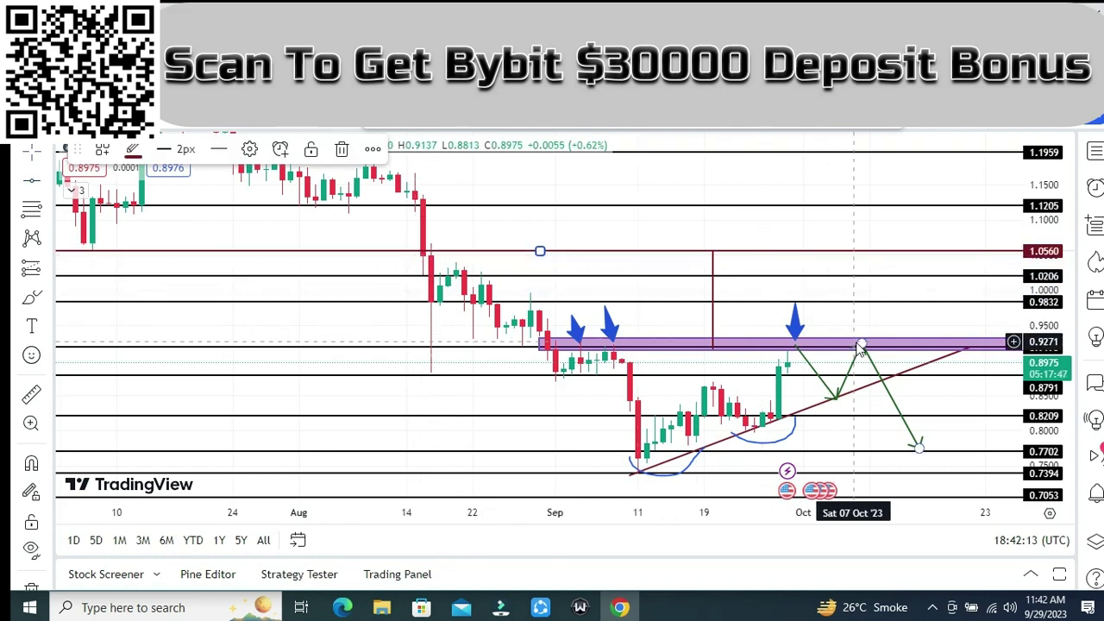
left_click_drag(764, 243, 711, 345)
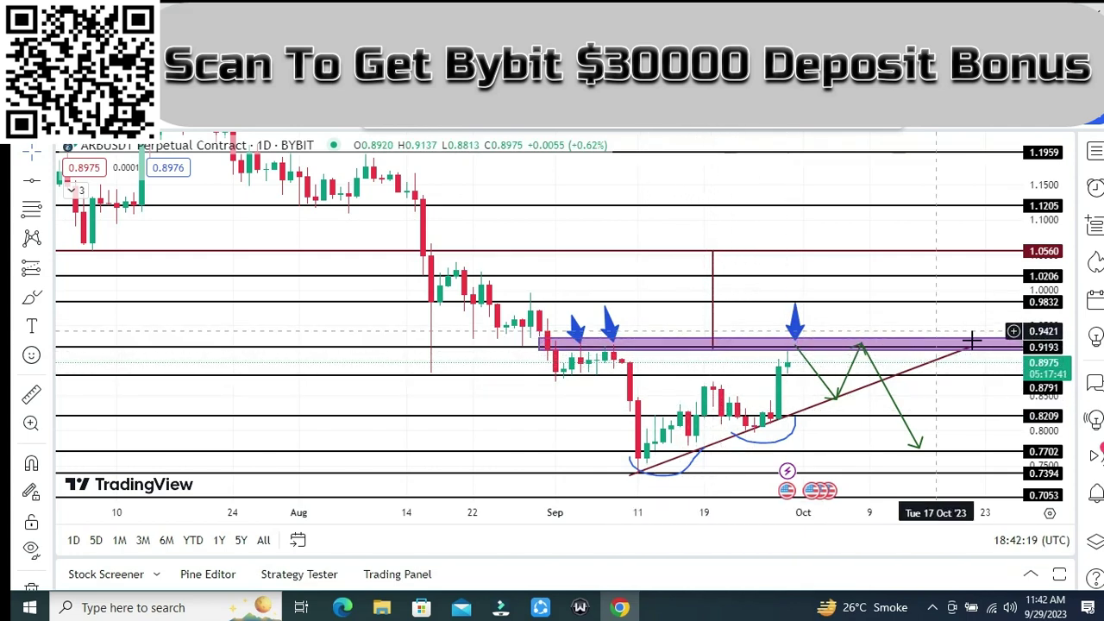
left_click_drag(1042, 383, 1044, 401)
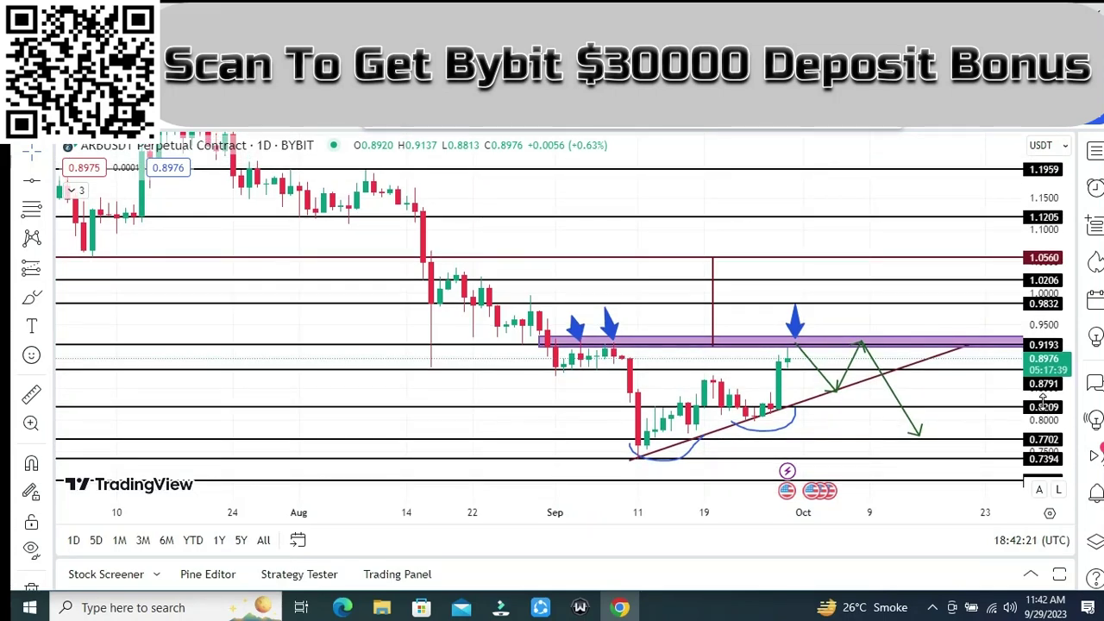
Step: Unhide the EMA 12 and EMA 21 indicators from the chart legend
left_click(75, 191)
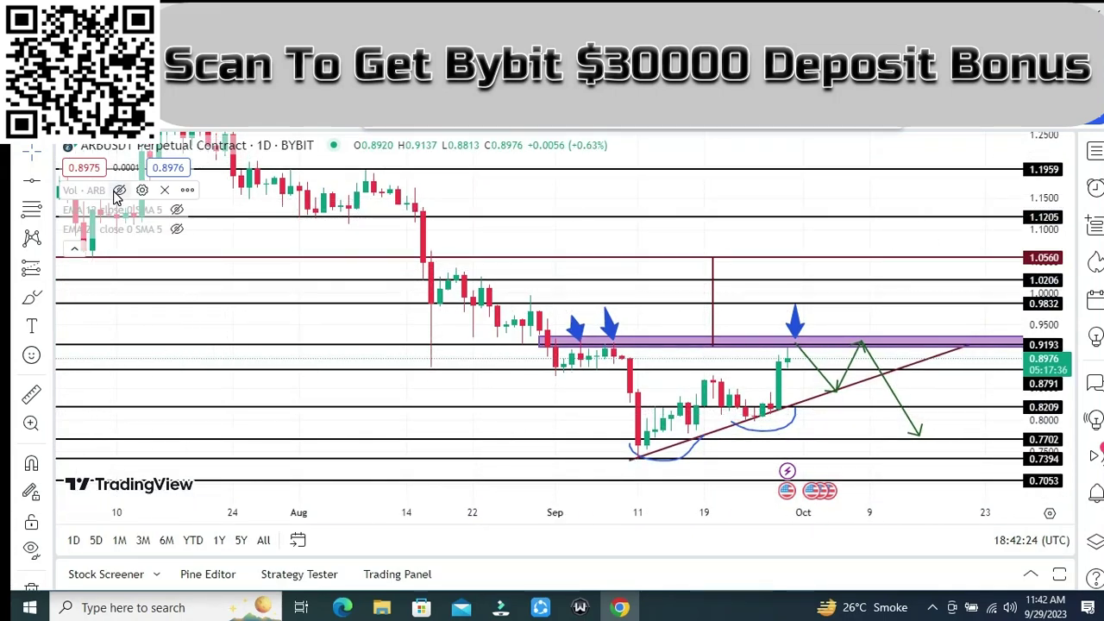
left_click(176, 230)
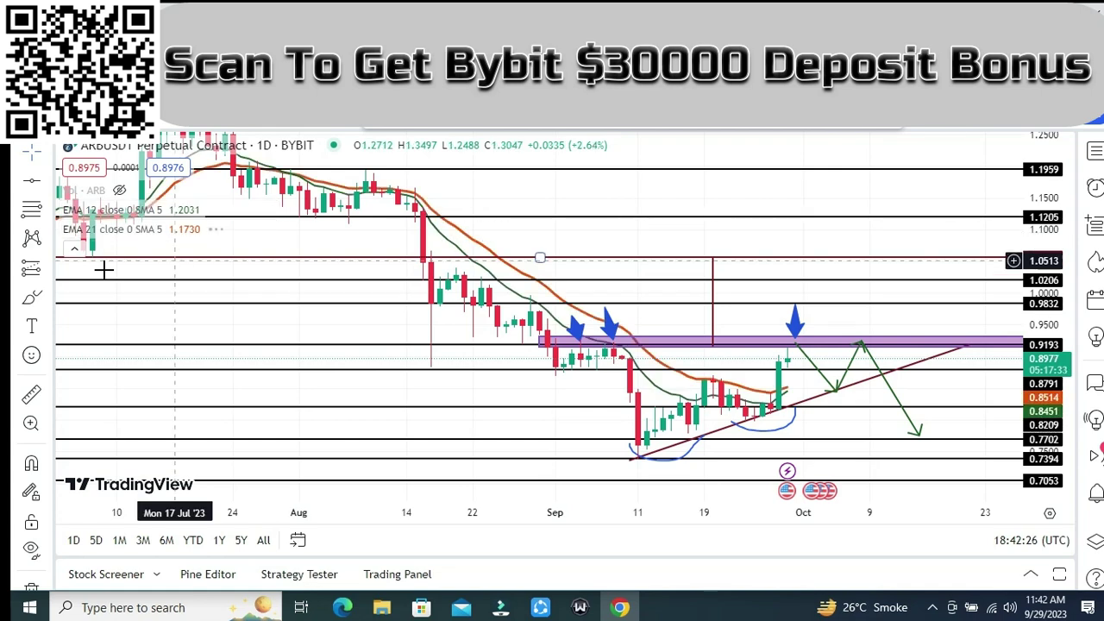
left_click(75, 251)
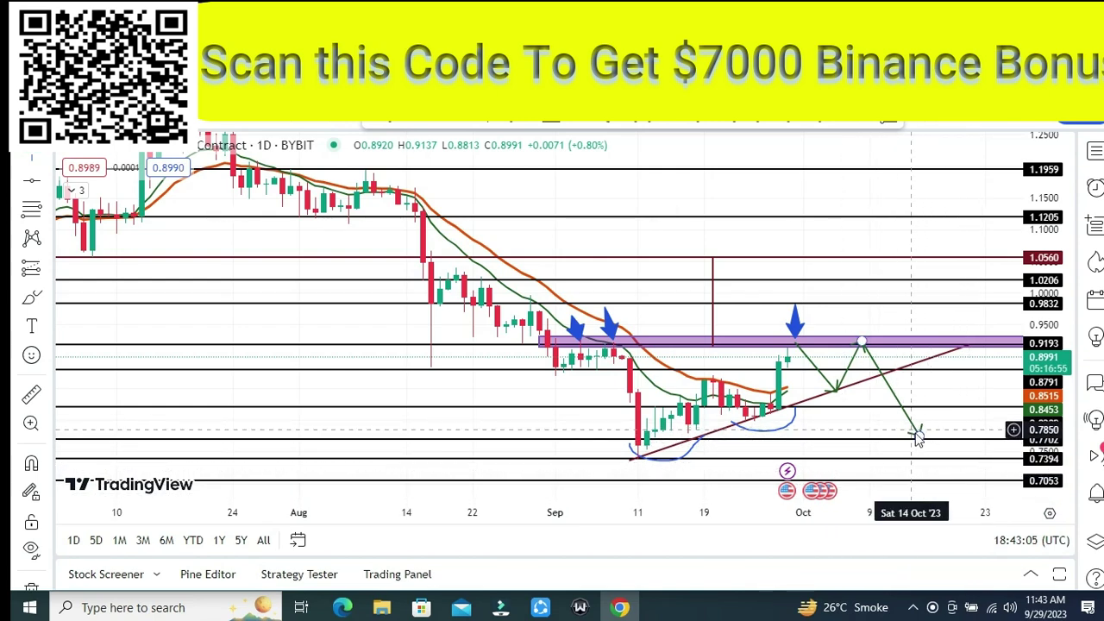
Step: Extend the falling green arrow to 0.7394 and draw a rising arrow from the purple zone peak to about 1.0551
left_click_drag(919, 438, 932, 465)
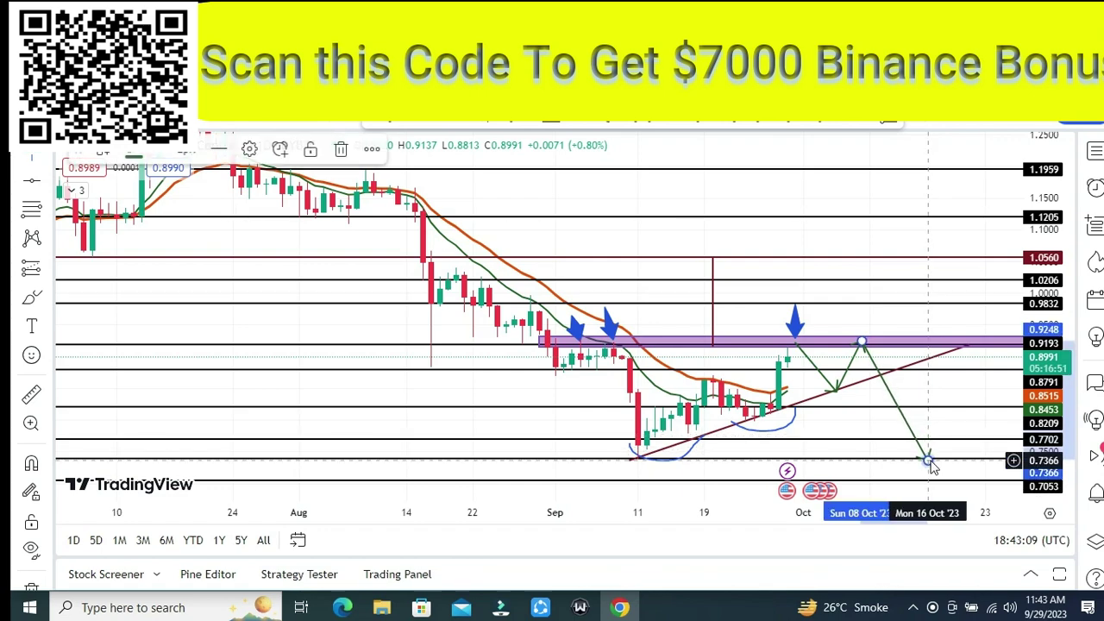
left_click(915, 458)
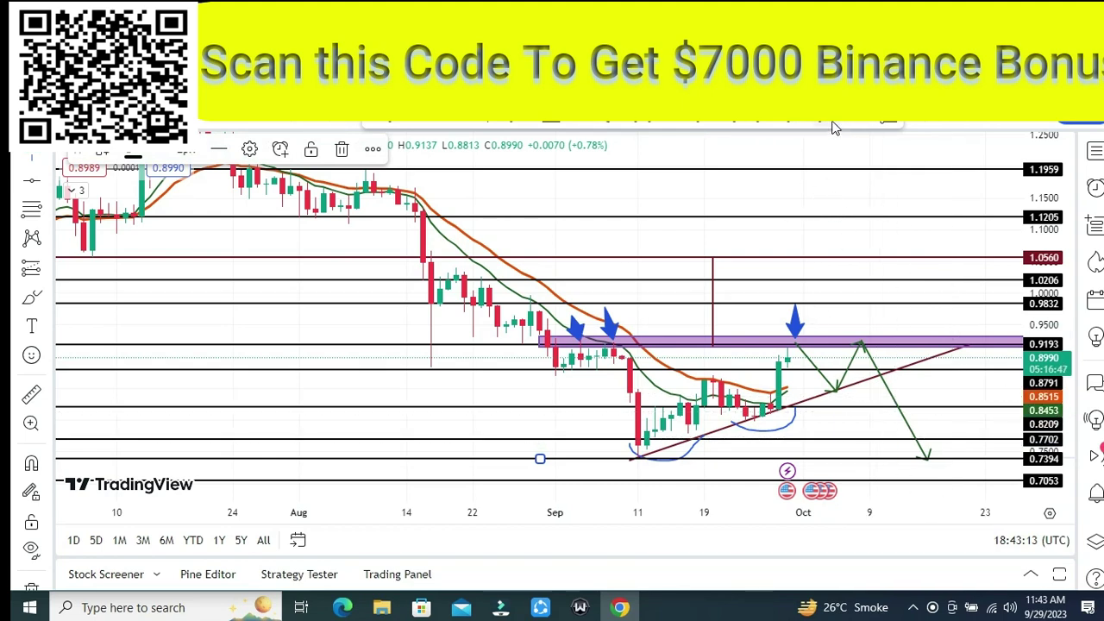
key("alt+t")
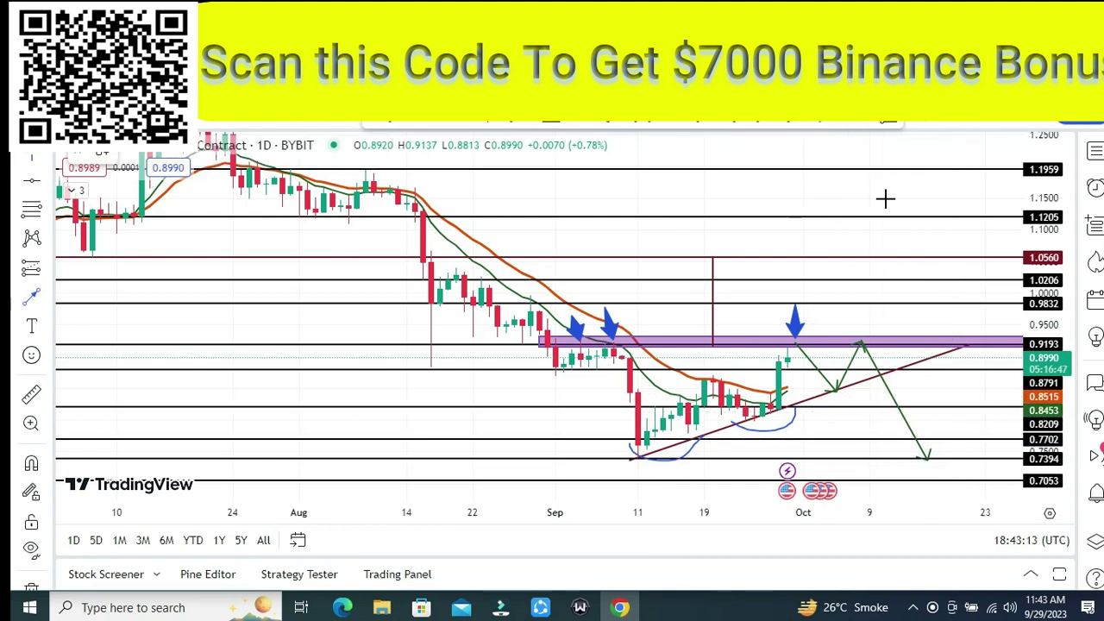
left_click(861, 336)
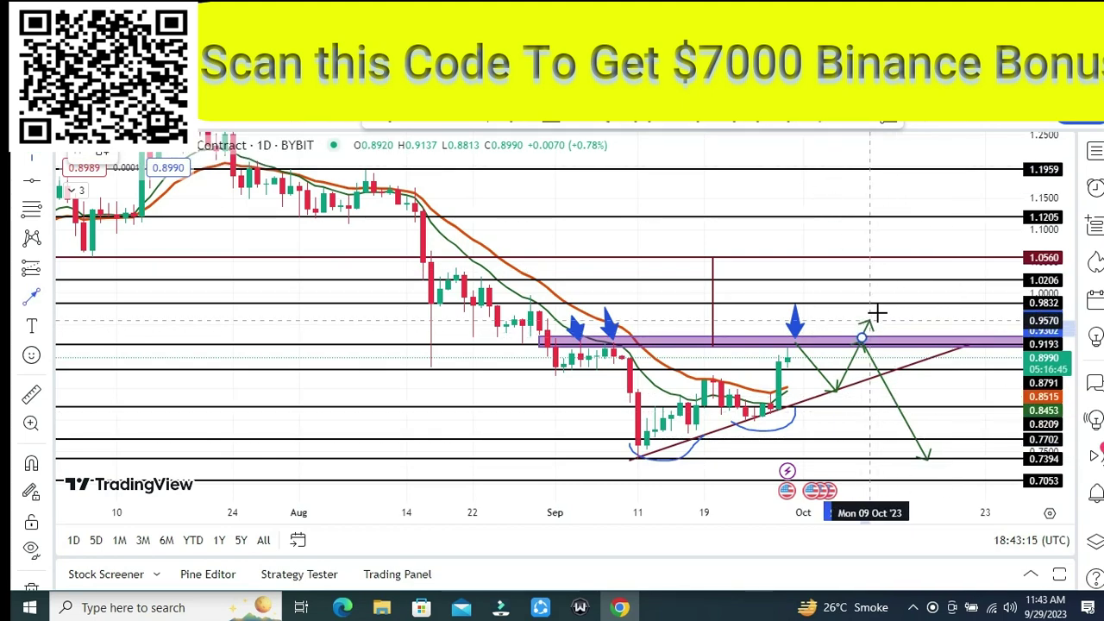
left_click(916, 258)
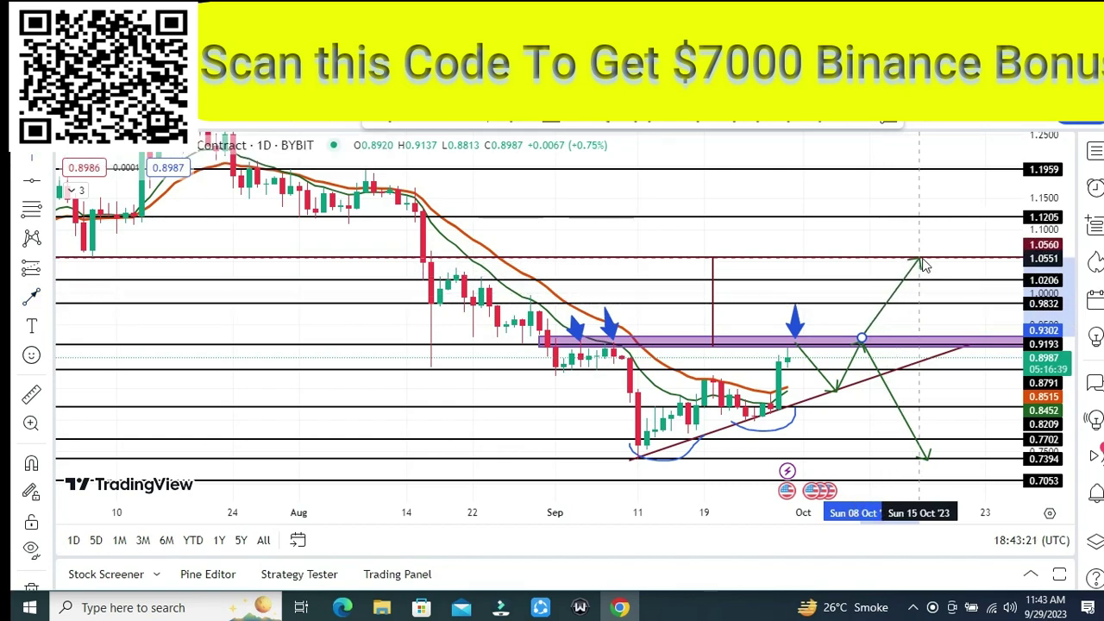
left_click(928, 321)
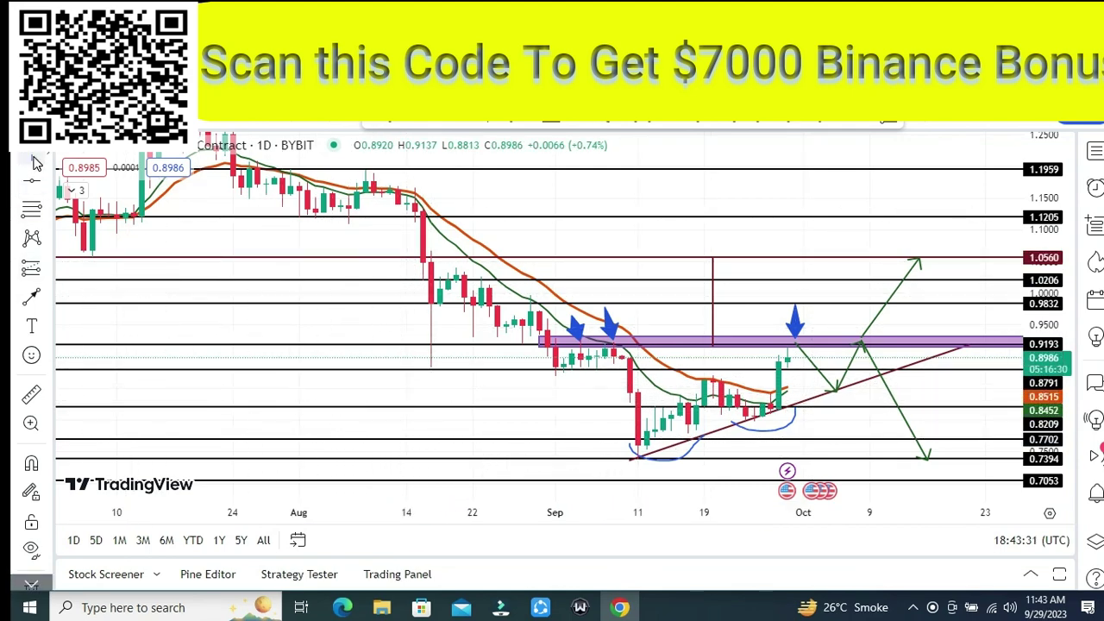
Step: Turn off visibility of the EMA 12 and EMA 21 indicators in the chart legend
left_click(76, 190)
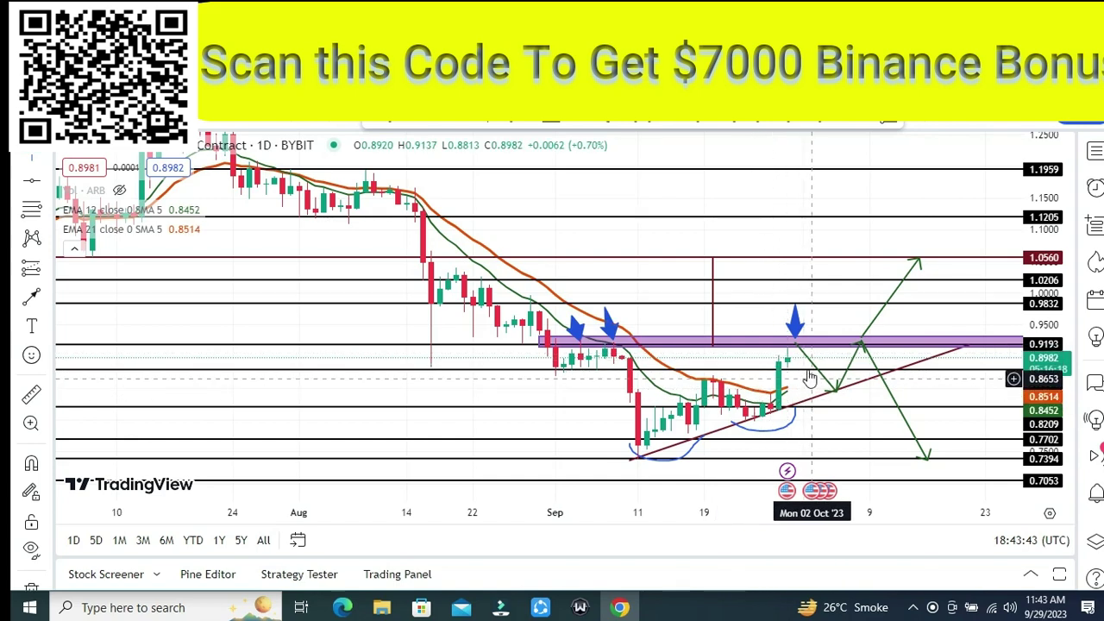
left_click(813, 398)
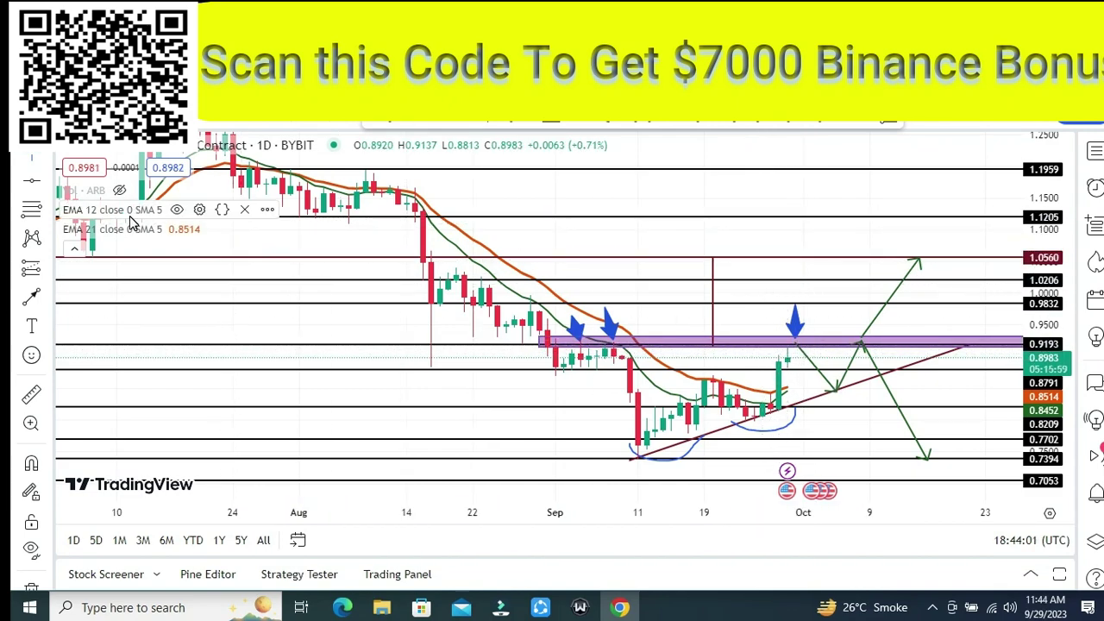
left_click(176, 211)
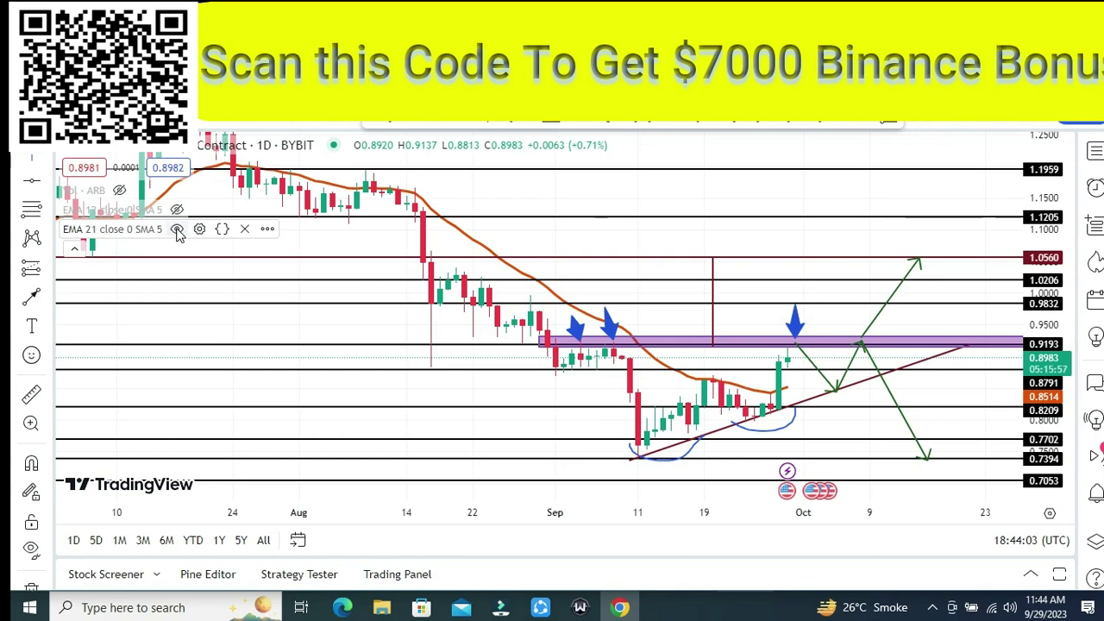
left_click(177, 230)
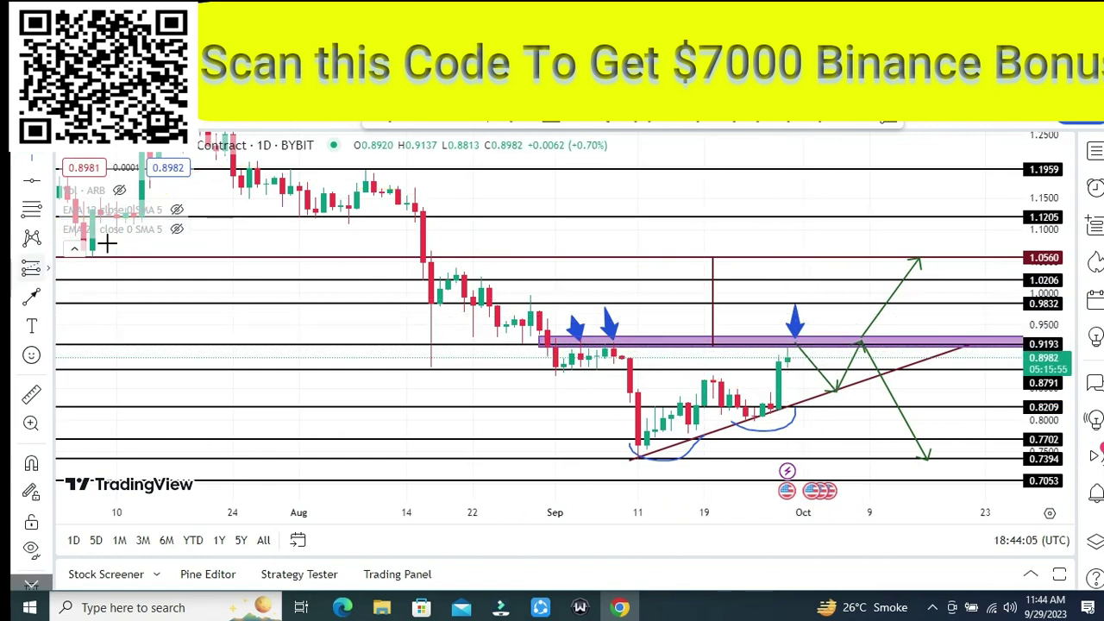
left_click(75, 248)
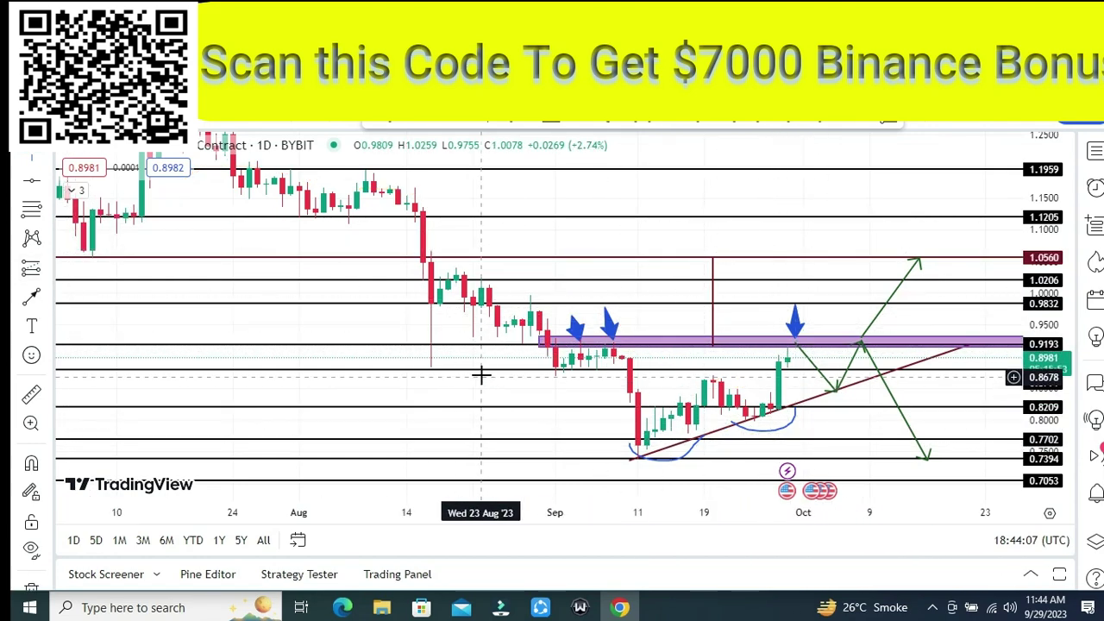
Step: Zoom out to May–October and draw a Fibonacci retracement from the 1.3430 July high to the 0.7426 low
scroll(481, 372, "down", 3)
left_click_drag(1046, 354, 1049, 390)
scroll(439, 325, "down", 2)
left_click_drag(665, 202, 629, 224)
left_click(30, 210)
left_click(474, 165)
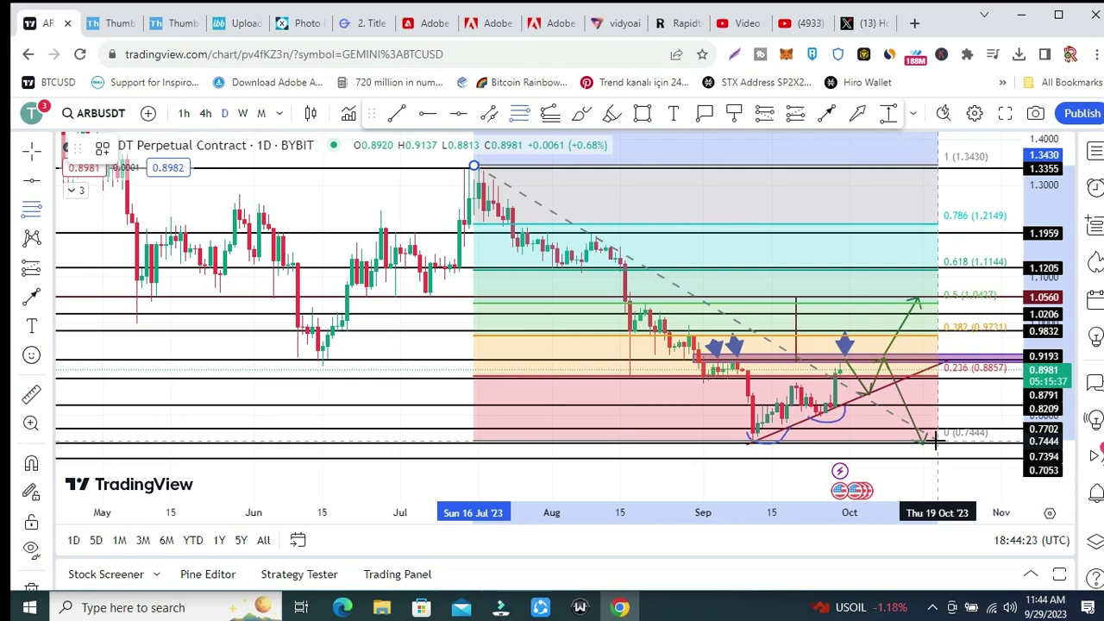
left_click(937, 441)
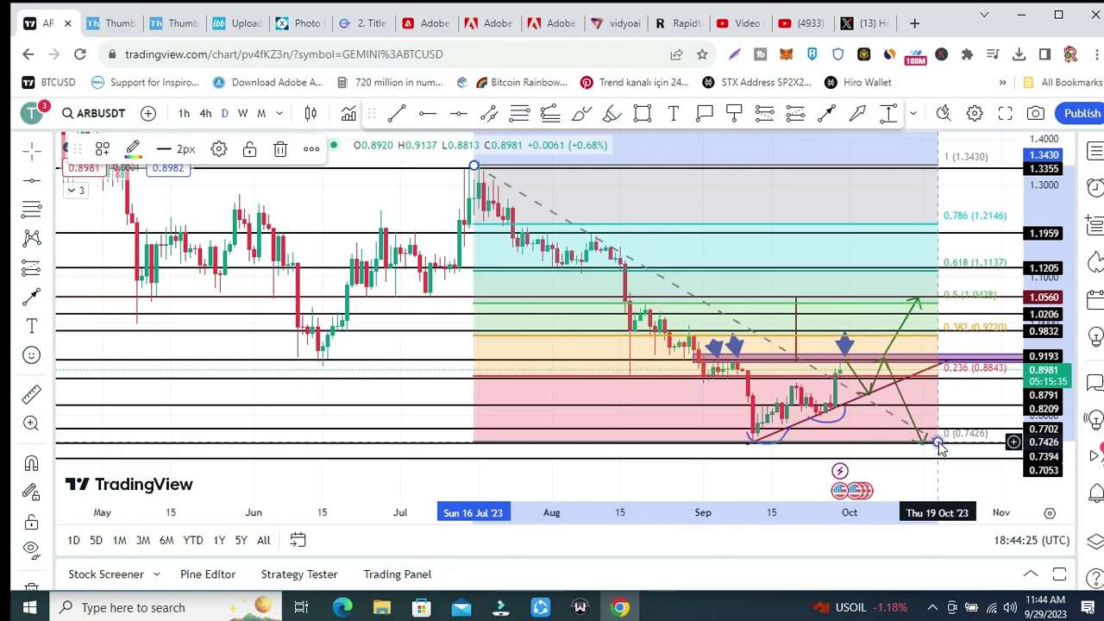
left_click(956, 239)
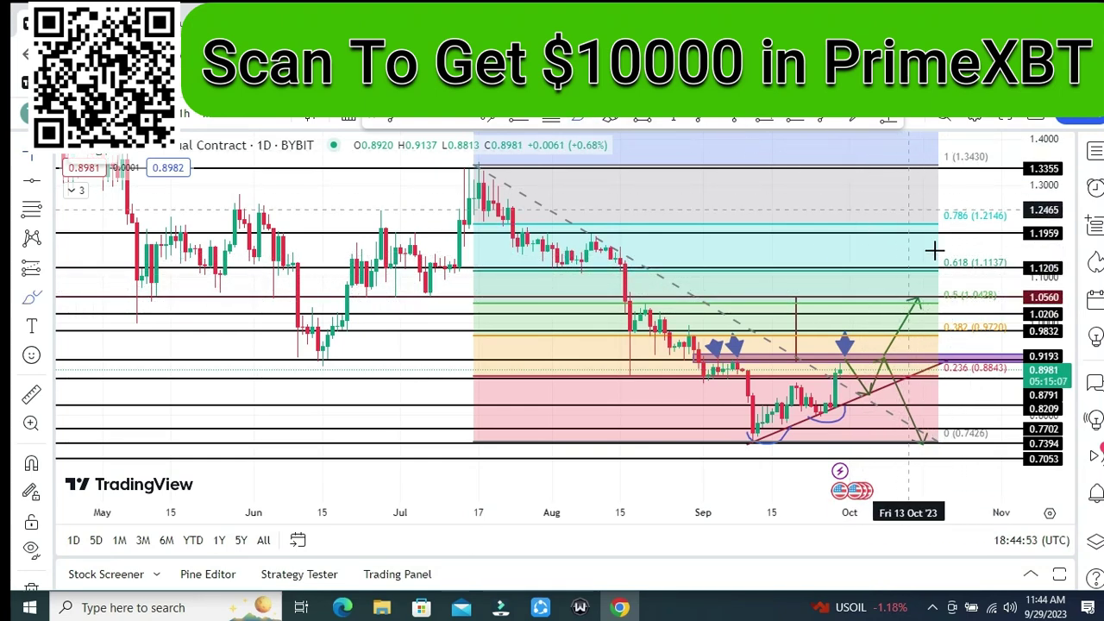
left_click(942, 284)
mouse_move(946, 302)
left_mouse_down()
mouse_move(963, 309)
mouse_move(1010, 270)
mouse_move(939, 249)
mouse_move(944, 289)
left_mouse_up()
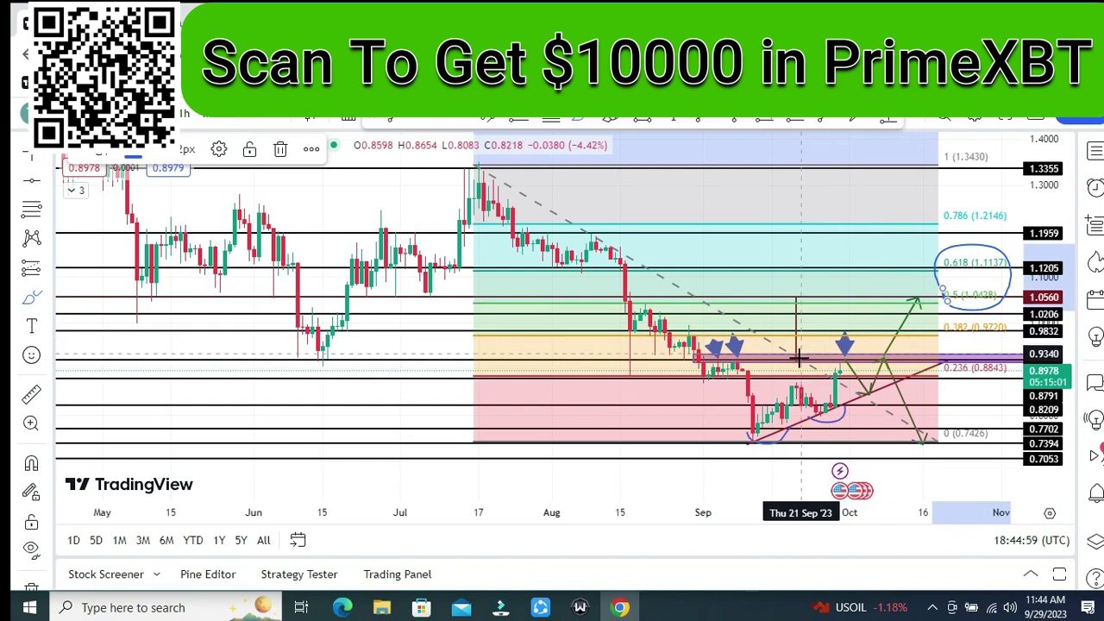
mouse_move(872, 347)
left_mouse_down()
mouse_move(909, 360)
mouse_move(947, 298)
left_mouse_up()
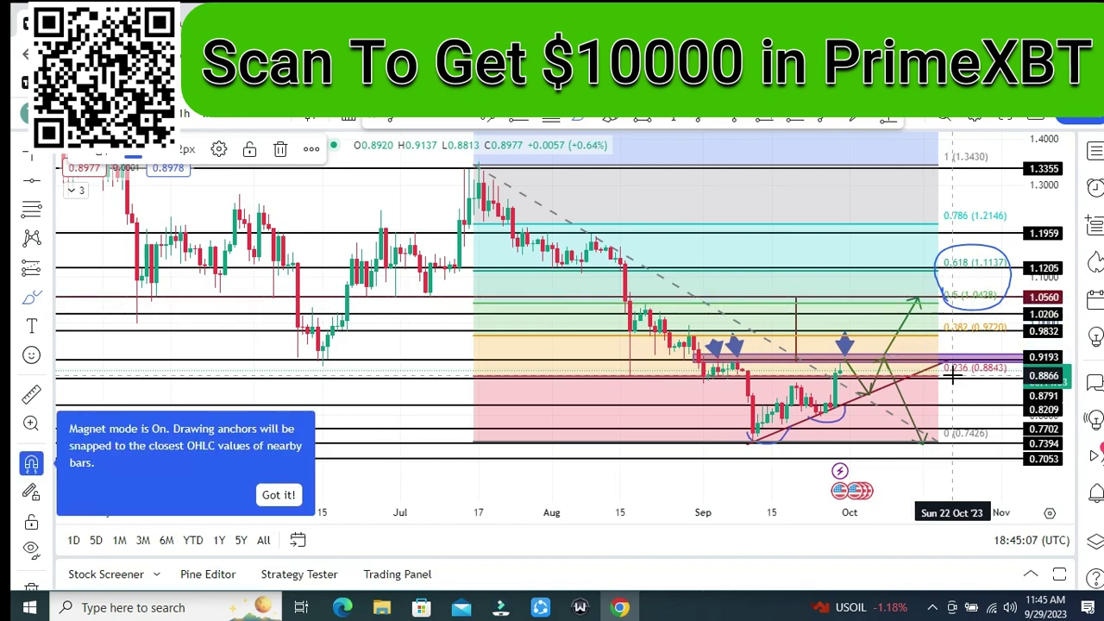
key("ctrl+z")
key("ctrl+z")
key("ctrl+z")
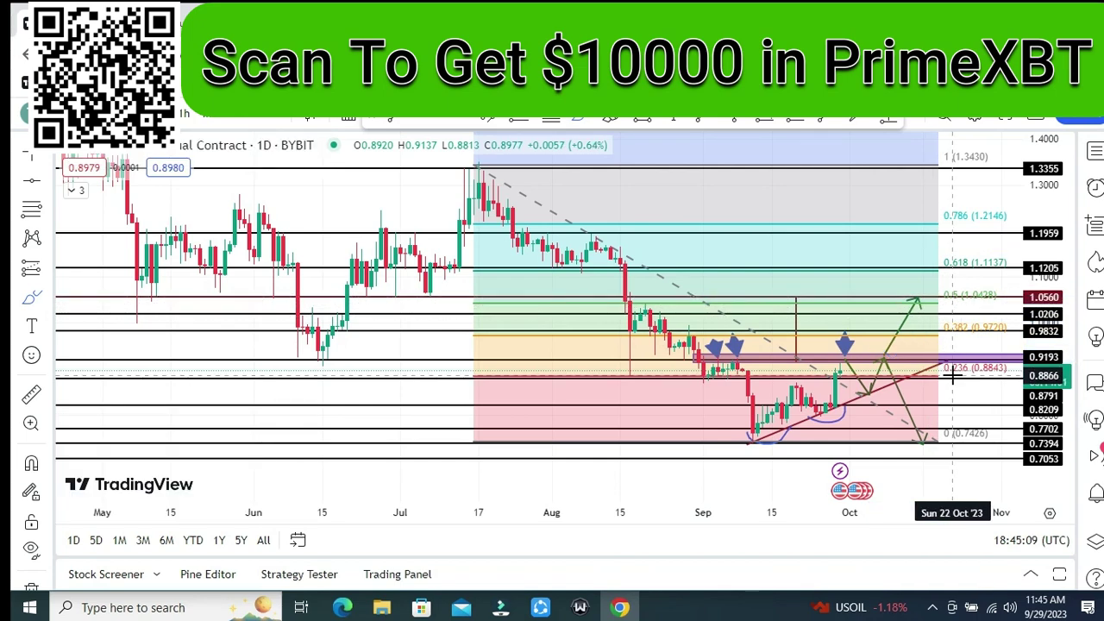